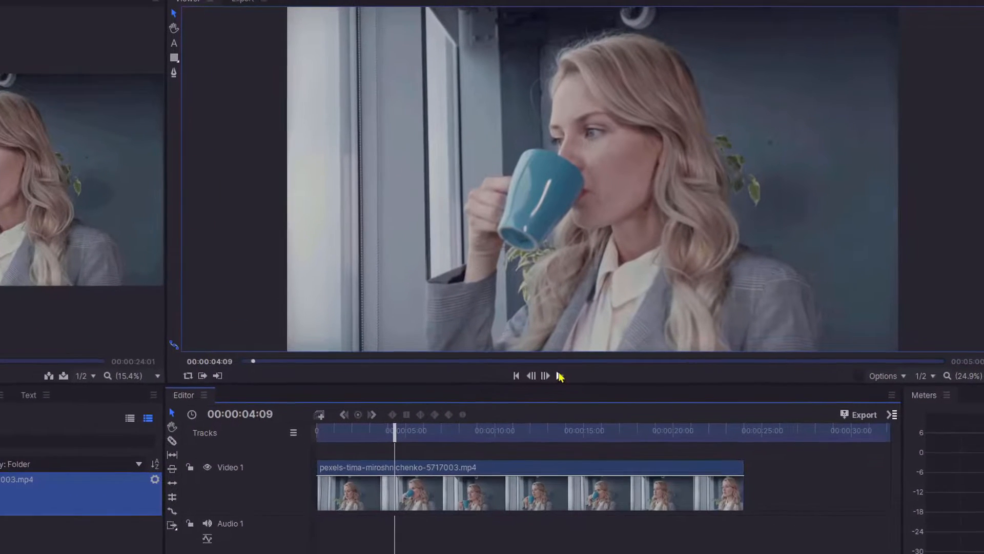
Insert a new video track above Video 1.
click(624, 330)
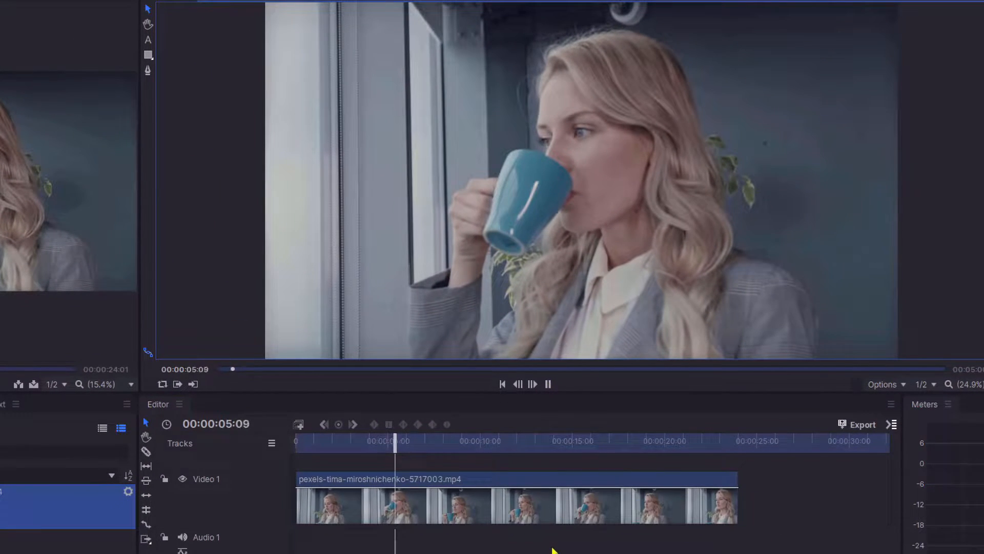
click(547, 384)
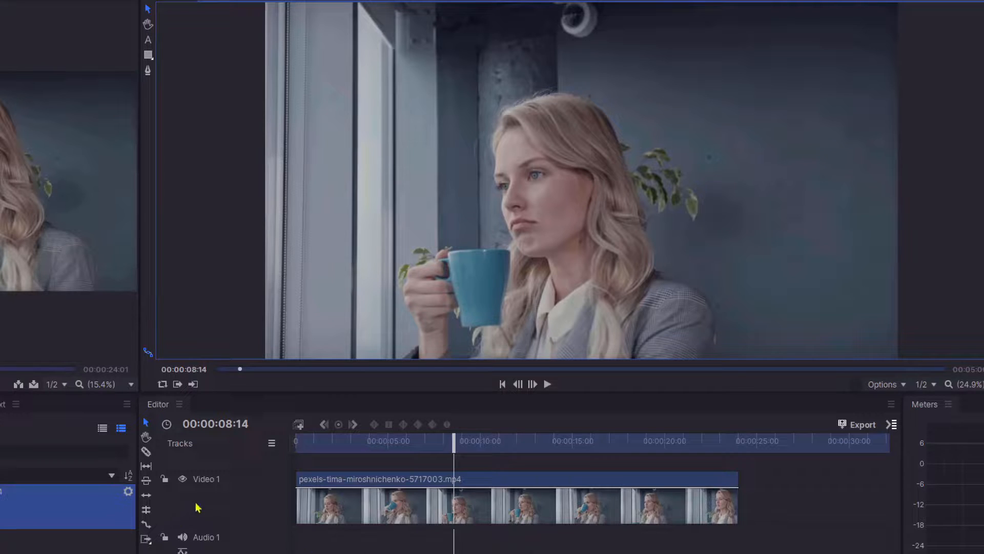
right_click(209, 486)
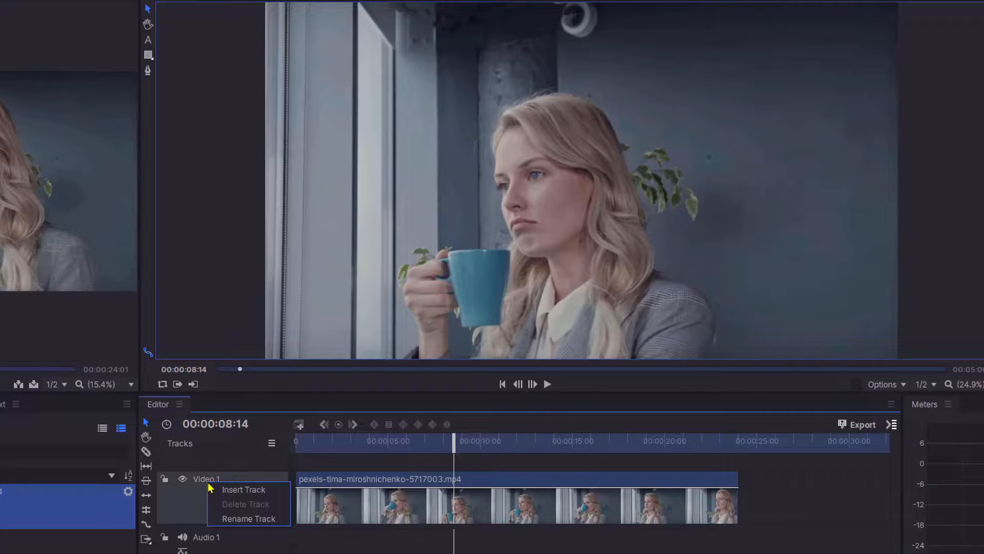
click(231, 493)
Copy the video clip and paste it onto the new Video 2 track, aligned with the original.
click(517, 516)
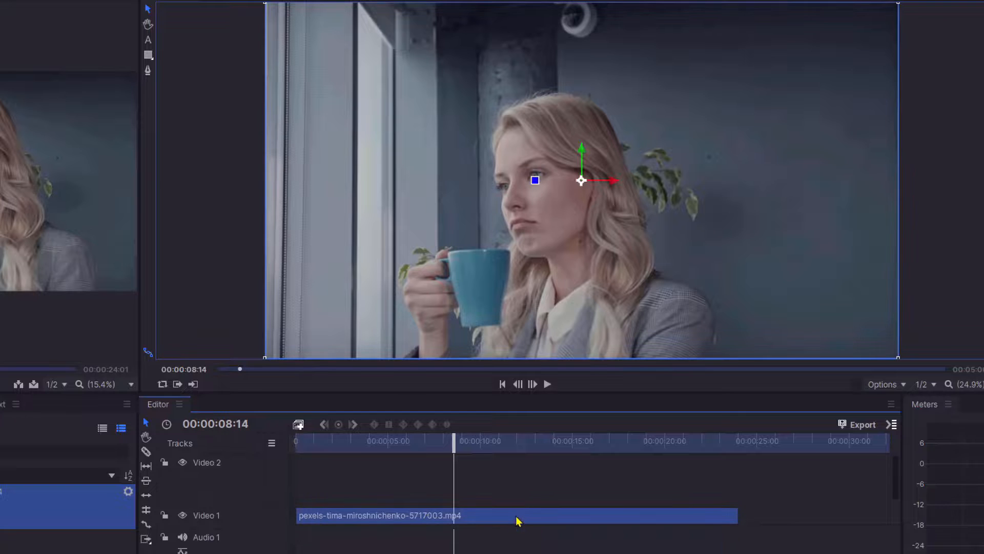
right_click(516, 516)
click(575, 230)
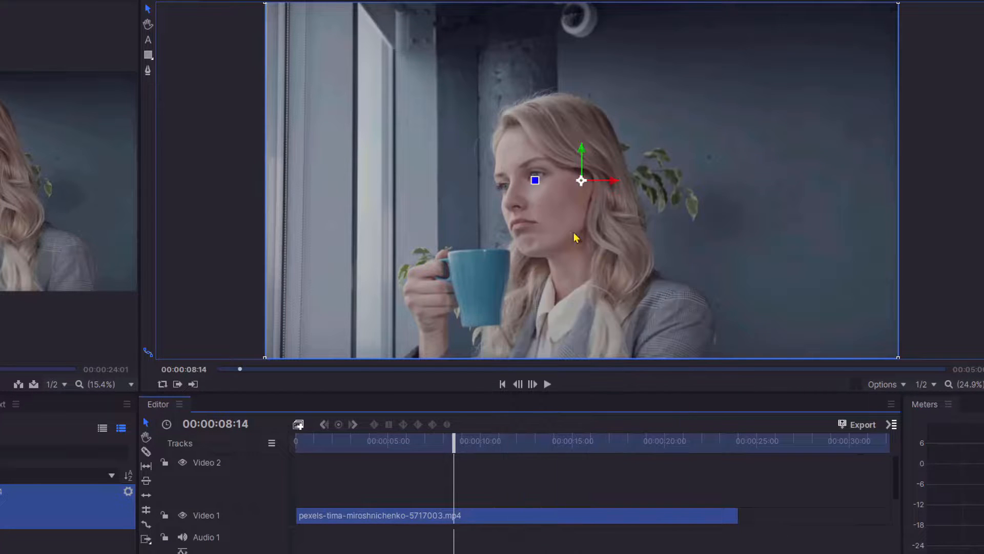
right_click(496, 484)
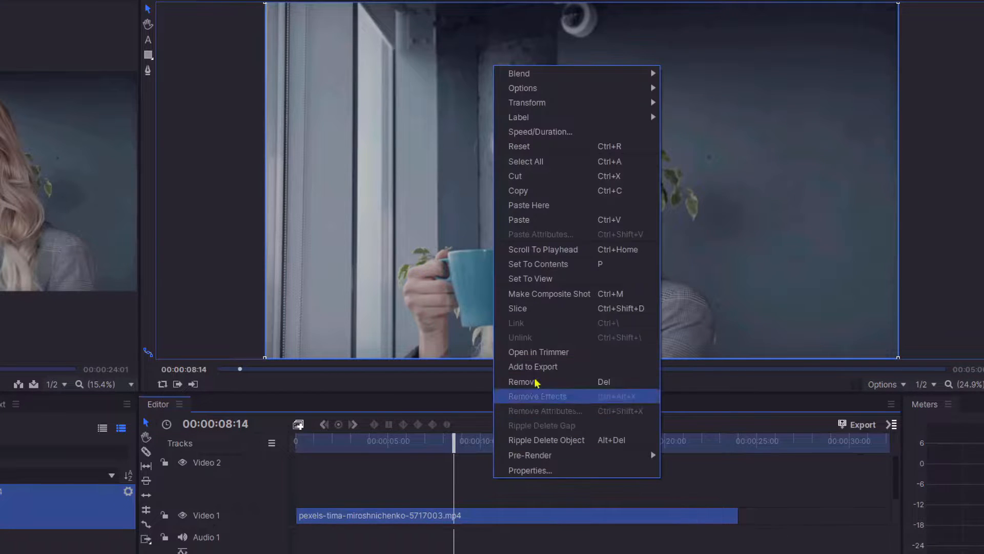
click(545, 228)
drag(538, 487, 454, 492)
Slice the Video 2 clip at 00:00:15:24.
scroll(894, 482, down, 2)
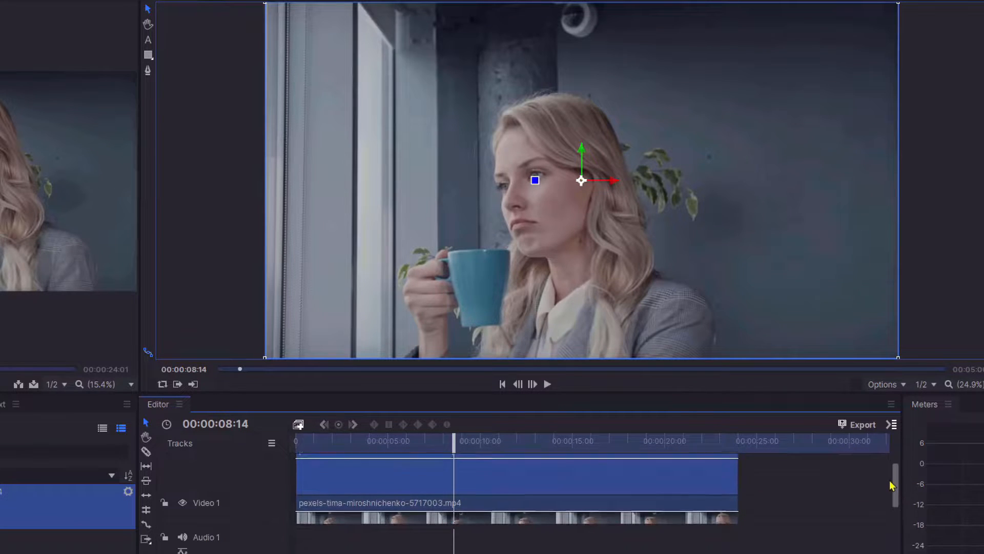
scroll(892, 483, up, 1)
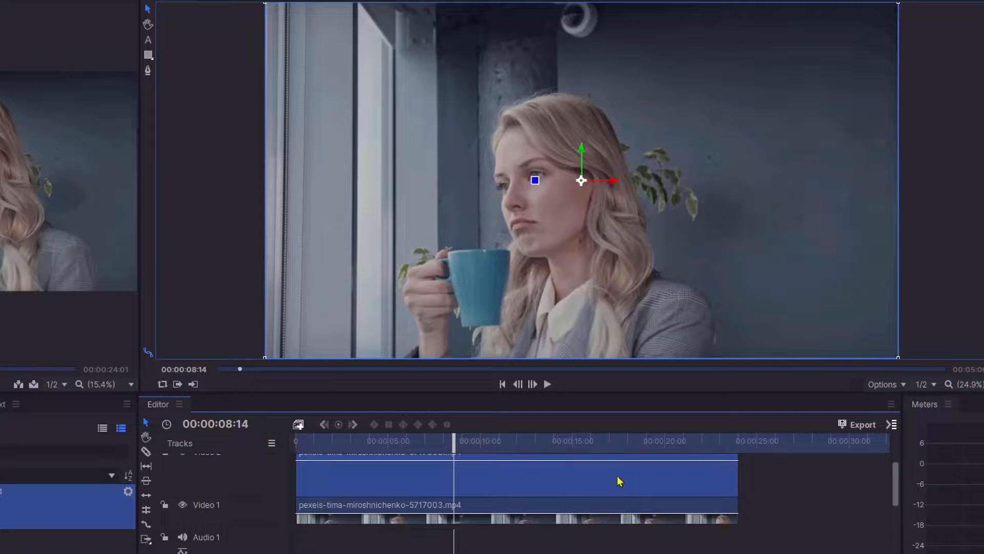
scroll(585, 477, up, 2)
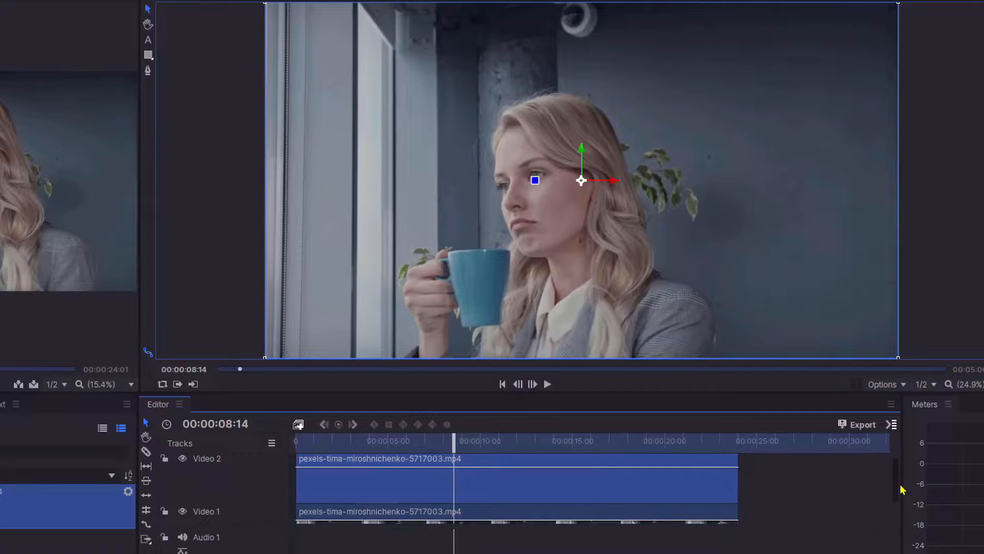
scroll(900, 497, down, 3)
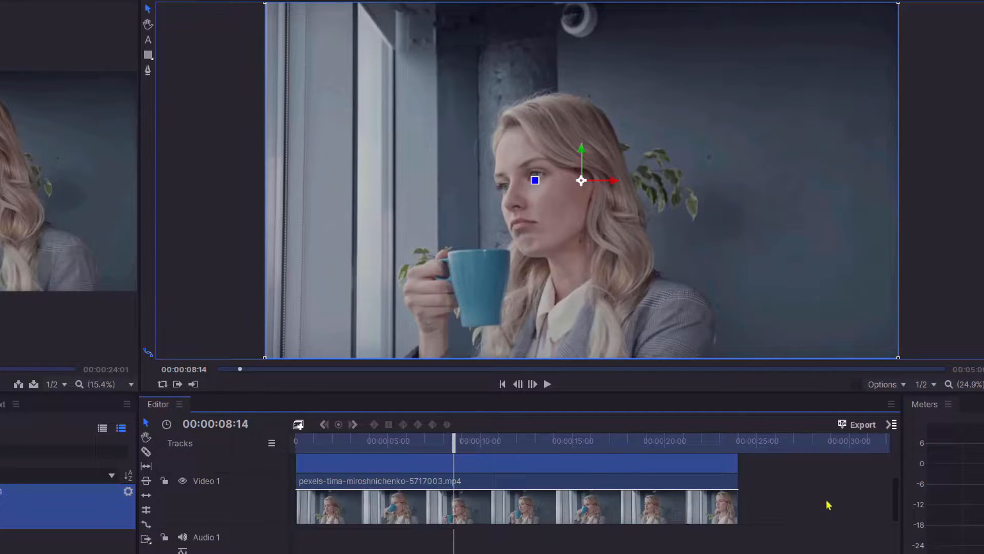
drag(898, 497, 897, 480)
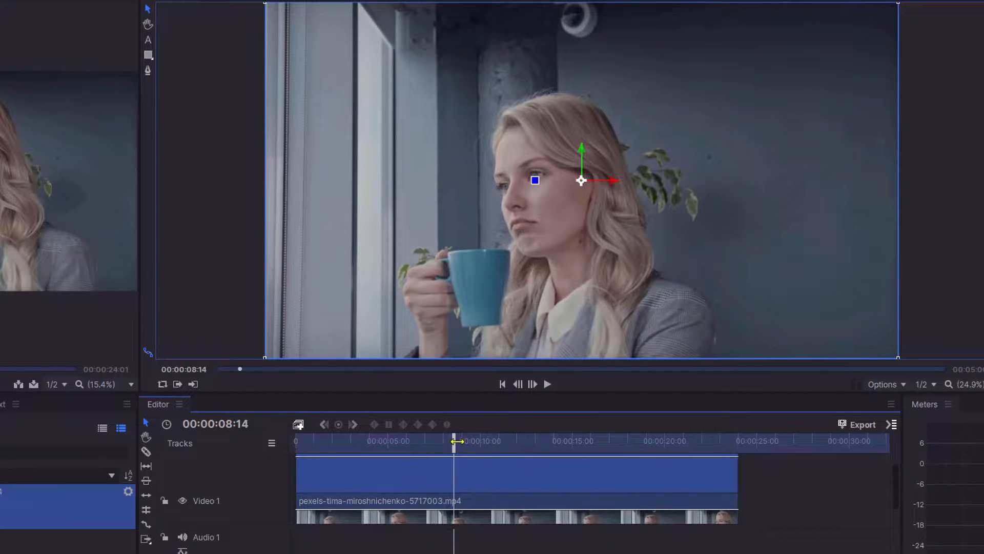
drag(457, 441, 595, 446)
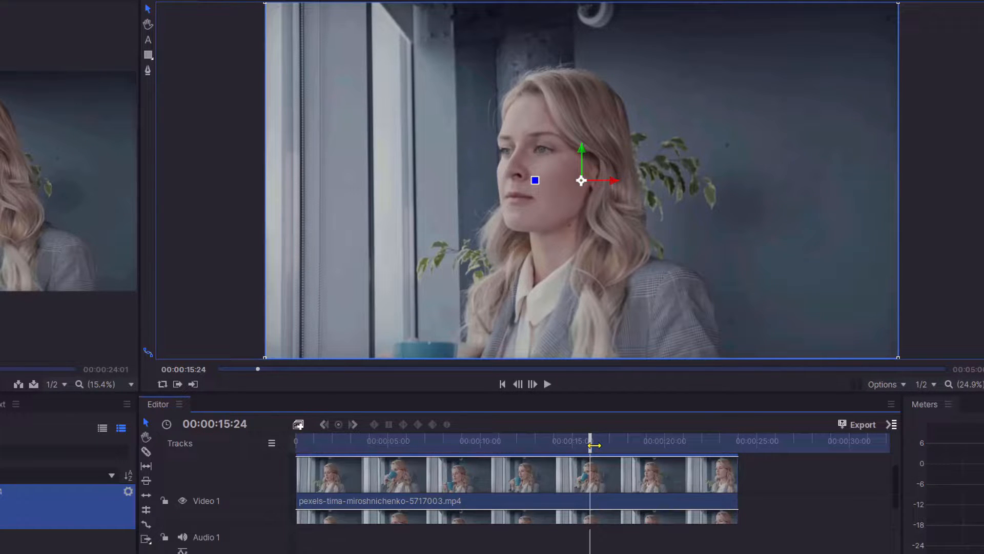
click(146, 451)
click(589, 469)
click(145, 424)
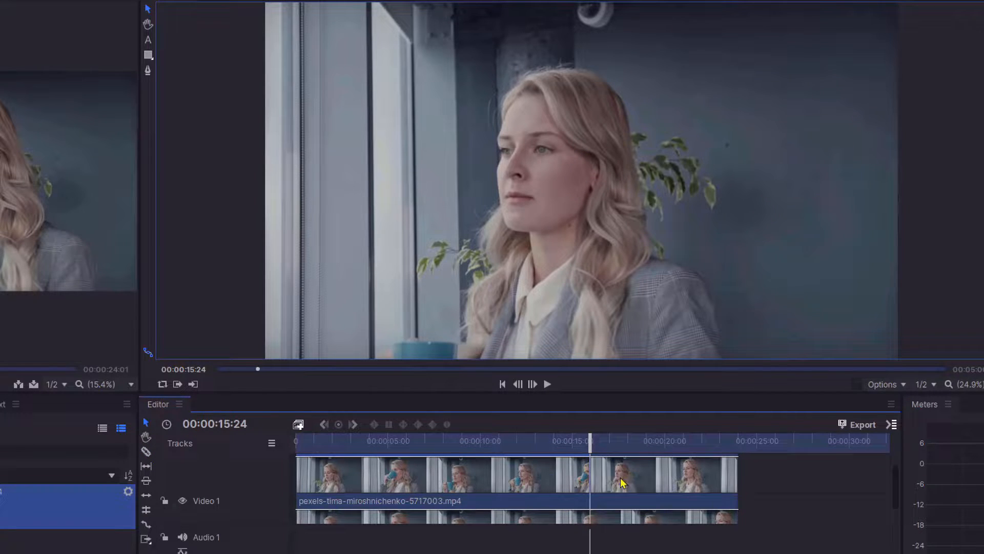
Remove the Video 2 clip segment after the 00:00:15:24 cut.
right_click(584, 477)
click(625, 480)
right_click(625, 480)
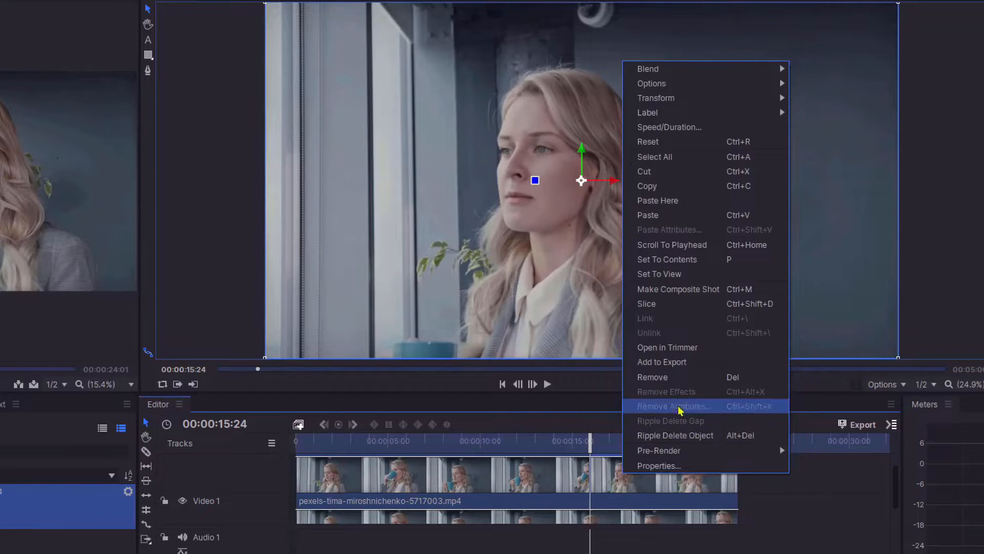
click(681, 379)
Apply the Find Edges effect to the Video 1 clip and enable its Invert option.
drag(897, 485, 896, 498)
drag(587, 445, 602, 445)
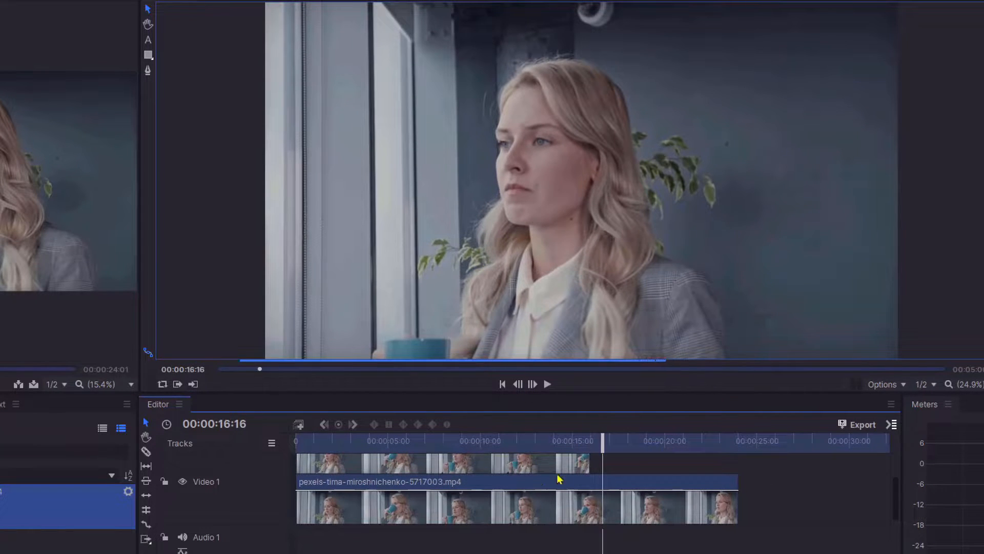
click(536, 484)
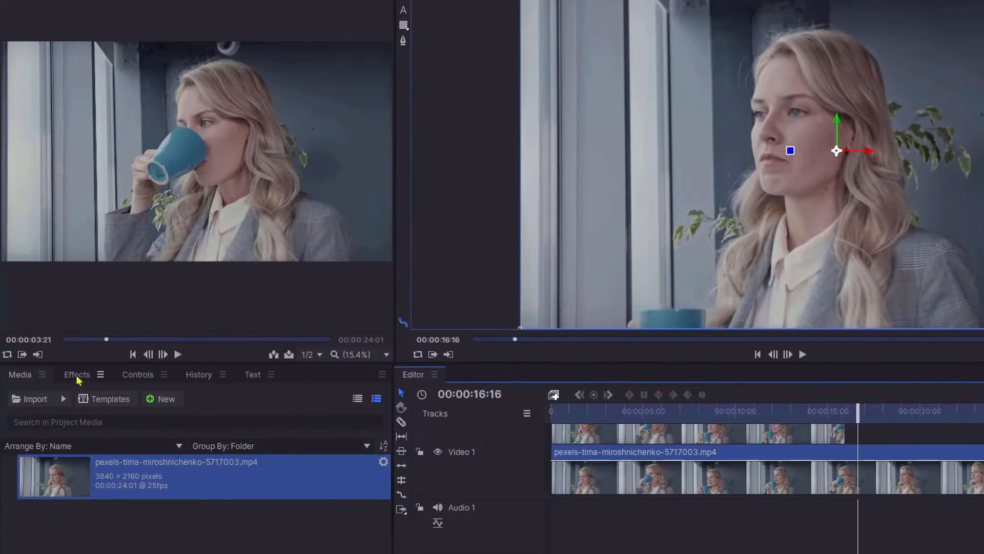
click(77, 374)
click(45, 398)
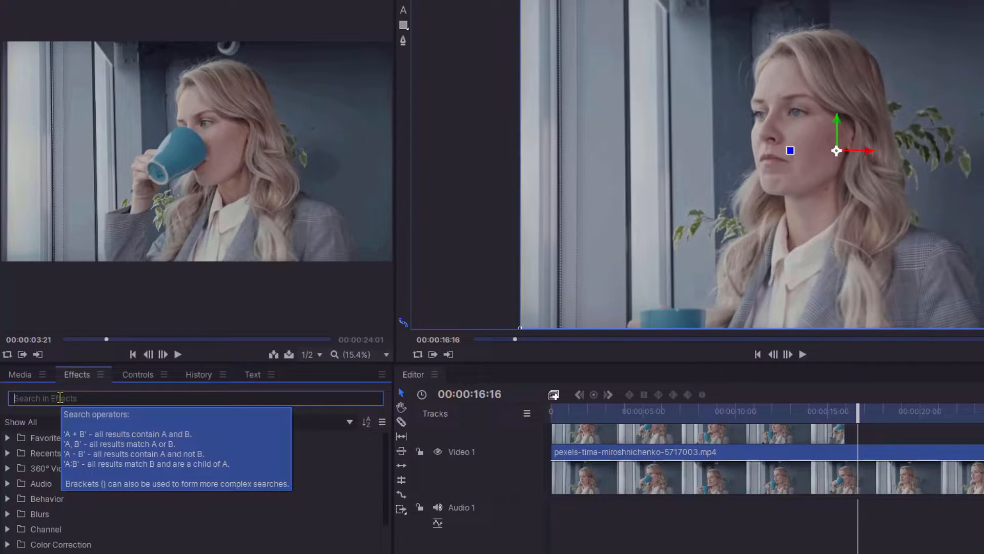
text(f)
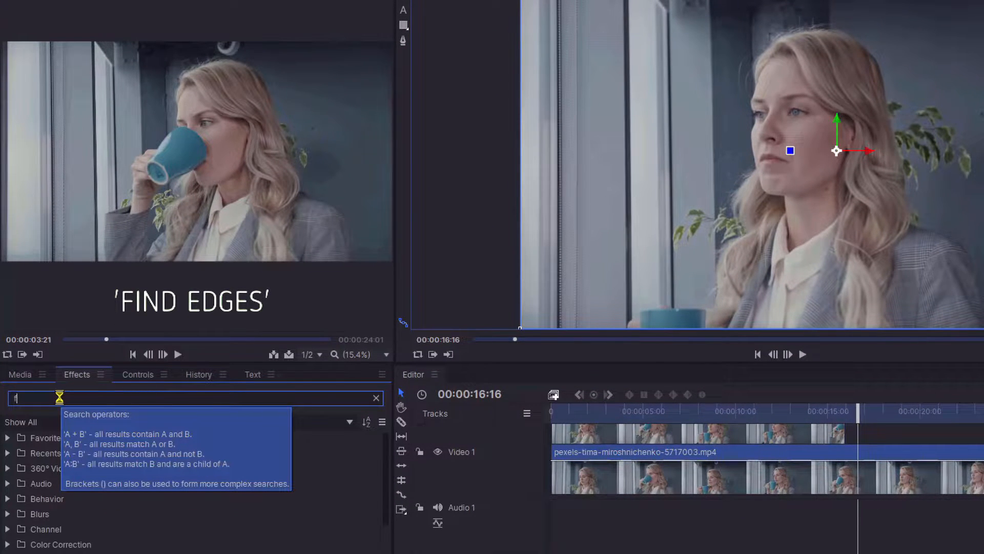
text(ind ed)
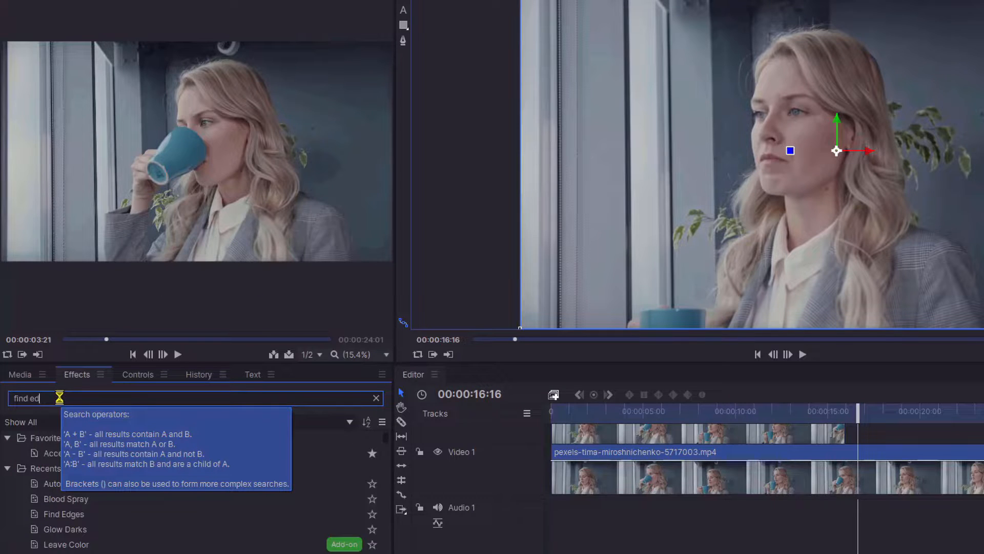
text(ges)
drag(52, 455, 653, 479)
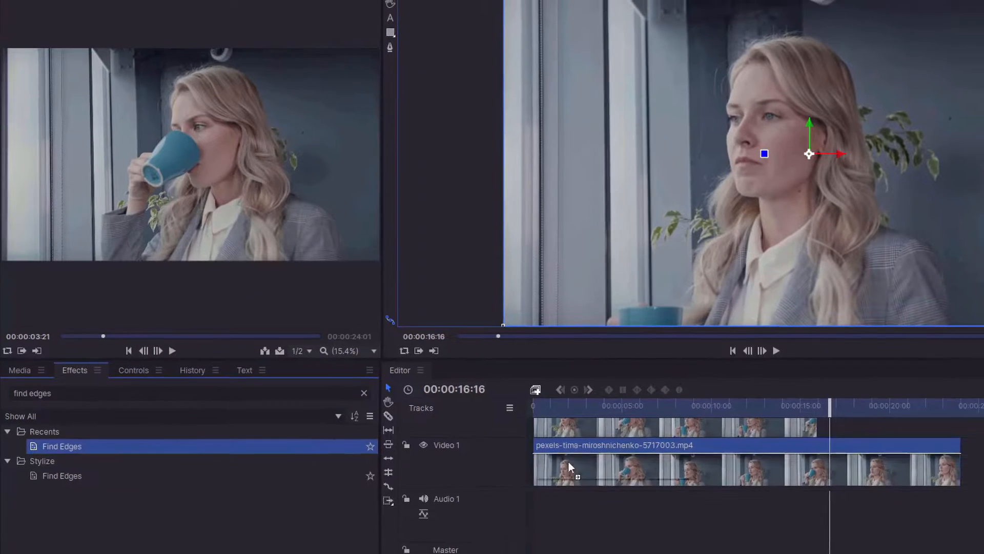
drag(543, 438, 543, 437)
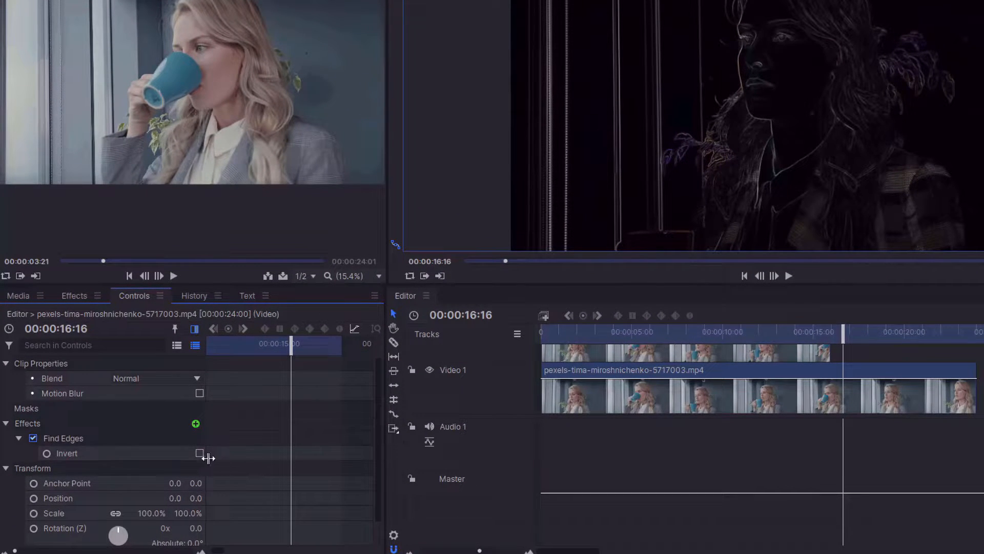
click(199, 453)
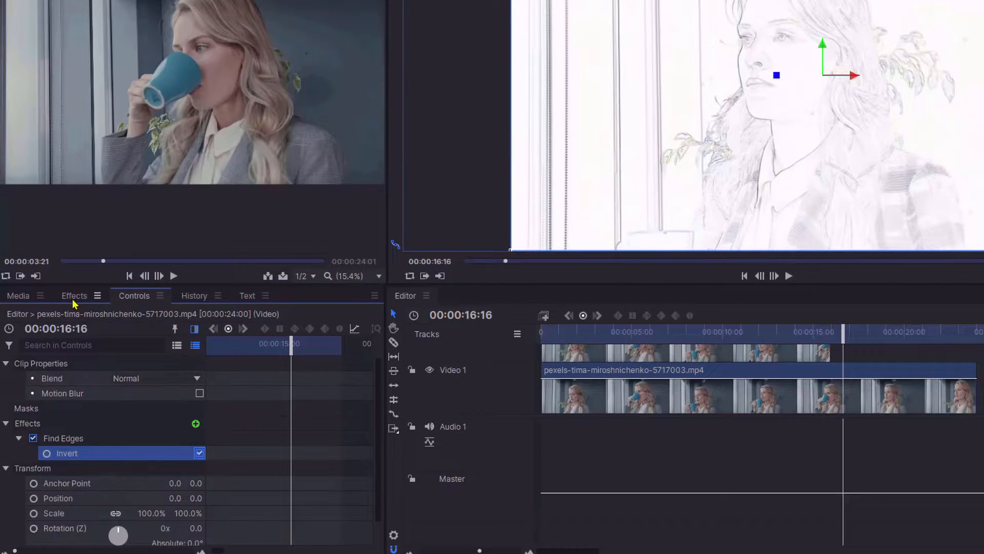
Apply the Auto Color effect to the Video 1 clip.
click(73, 303)
click(110, 318)
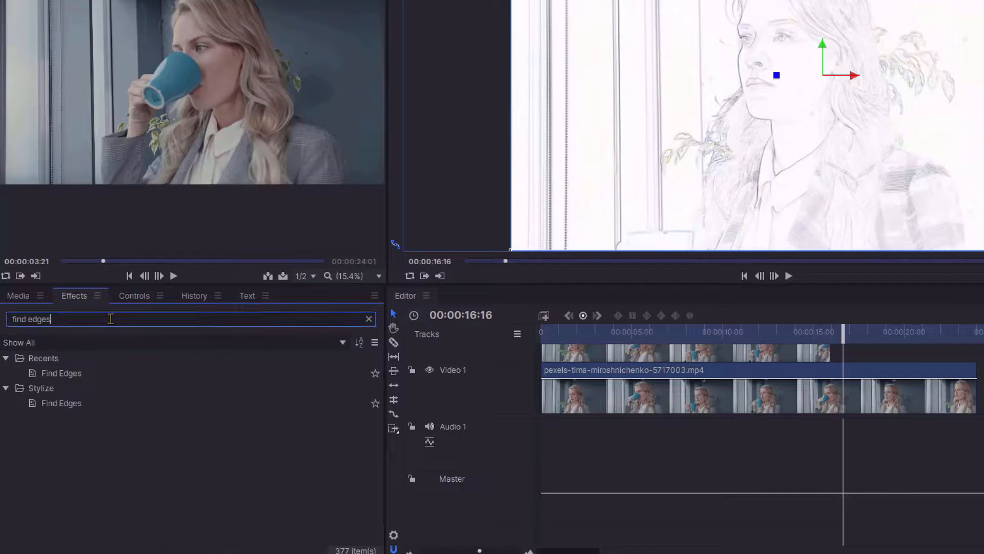
key(BackSpace)
key(BackSpace)
key(BackSpace)
key(BackSpace)
key(BackSpace)
key(BackSpace)
key(BackSpace)
key(BackSpace)
key(BackSpace)
key(BackSpace)
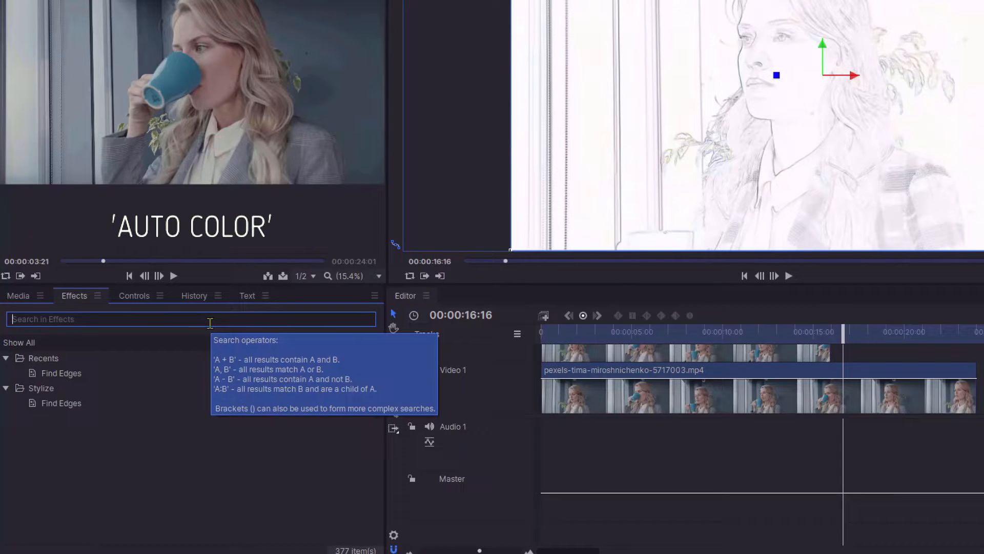
text(a)
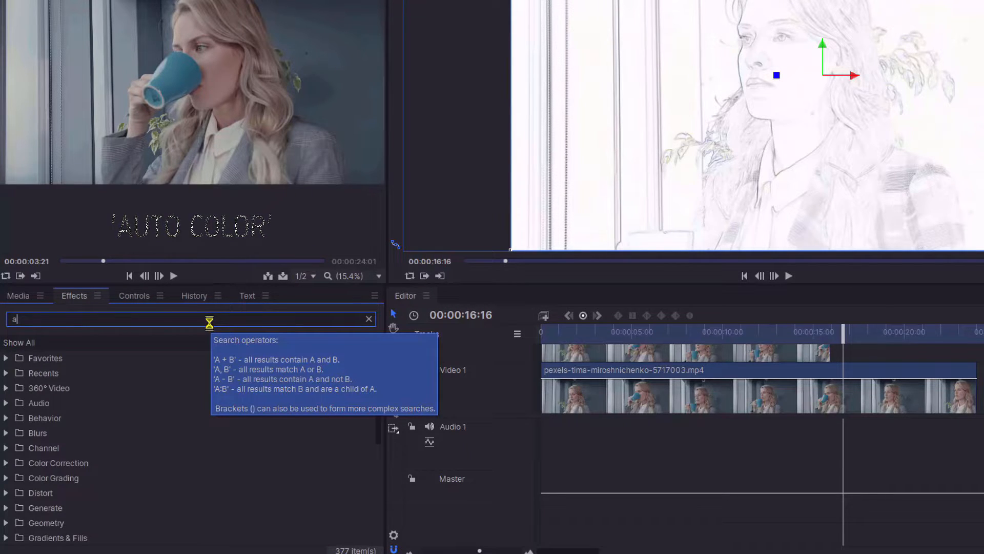
text(uto color)
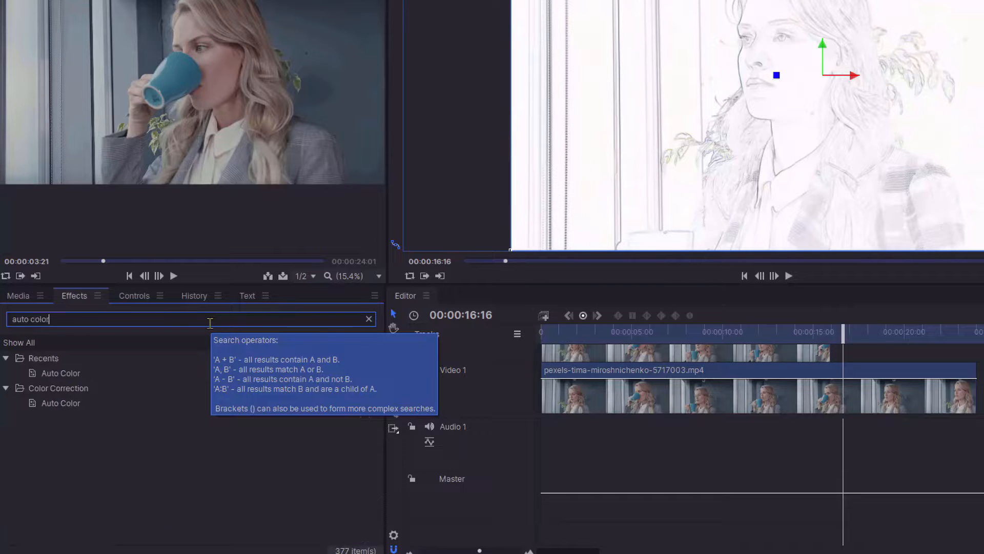
click(71, 373)
drag(539, 390, 568, 398)
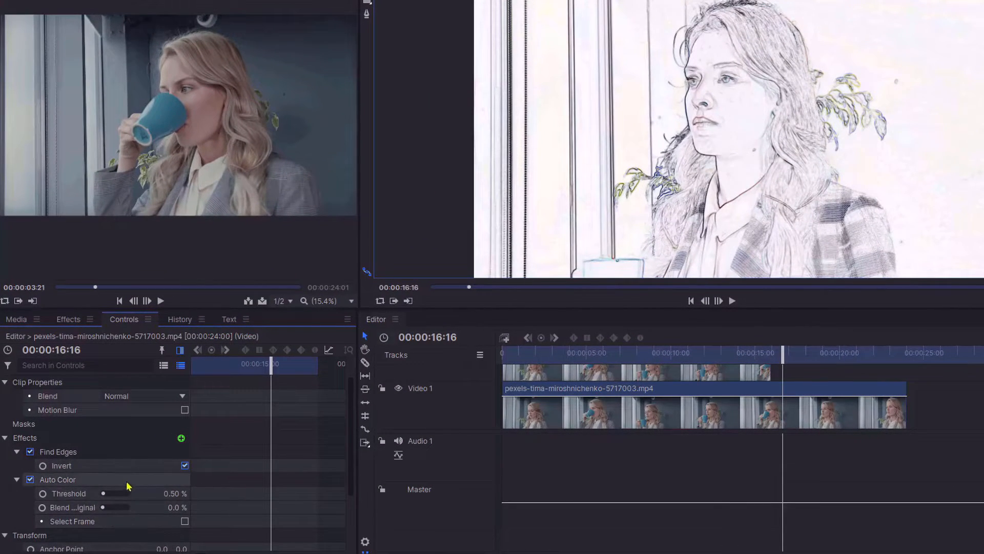
Set Auto Color's Threshold to 1.25% and Blend with Original to 9.0%.
click(103, 494)
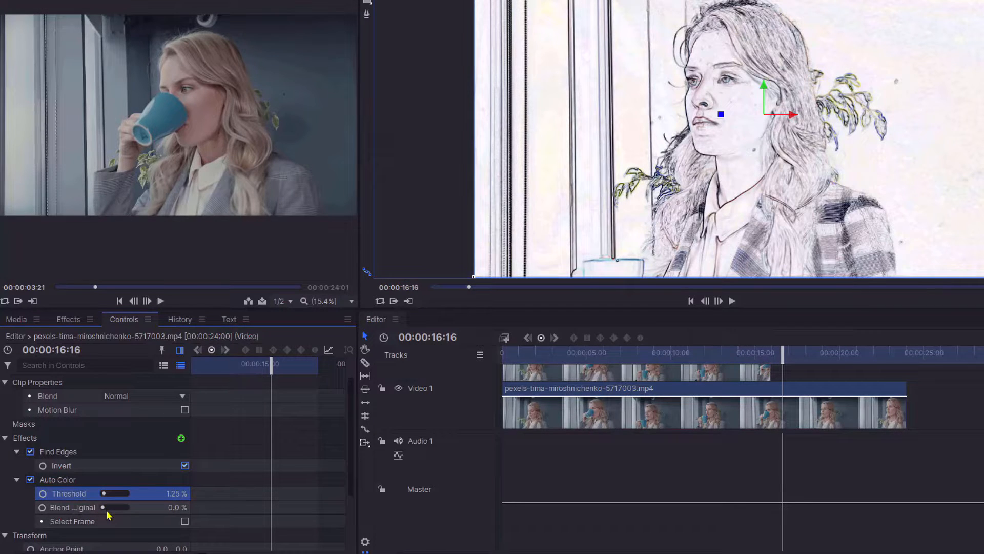
click(106, 509)
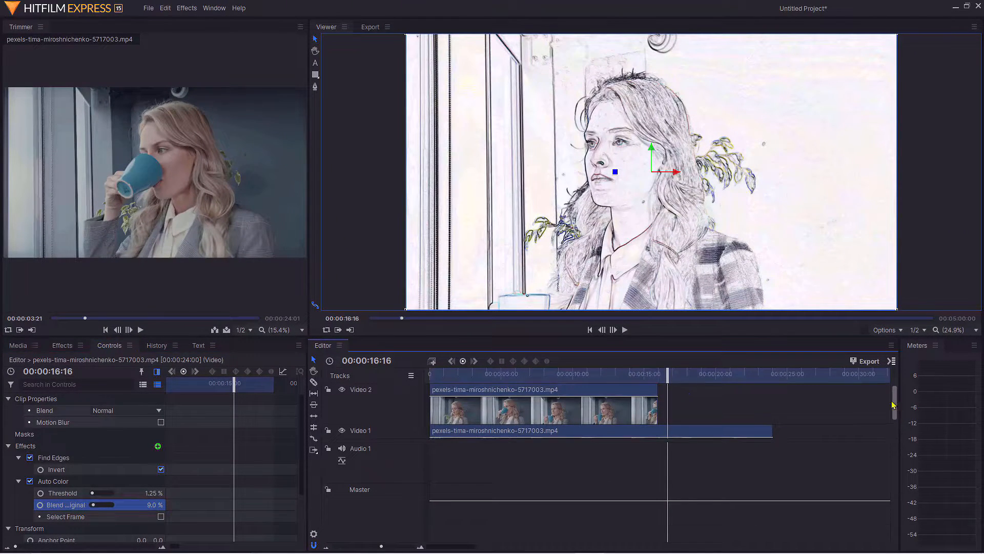
Step frame by frame through the cut point around 00:00:15:24 to check the switch to the sketch look.
drag(667, 374, 658, 375)
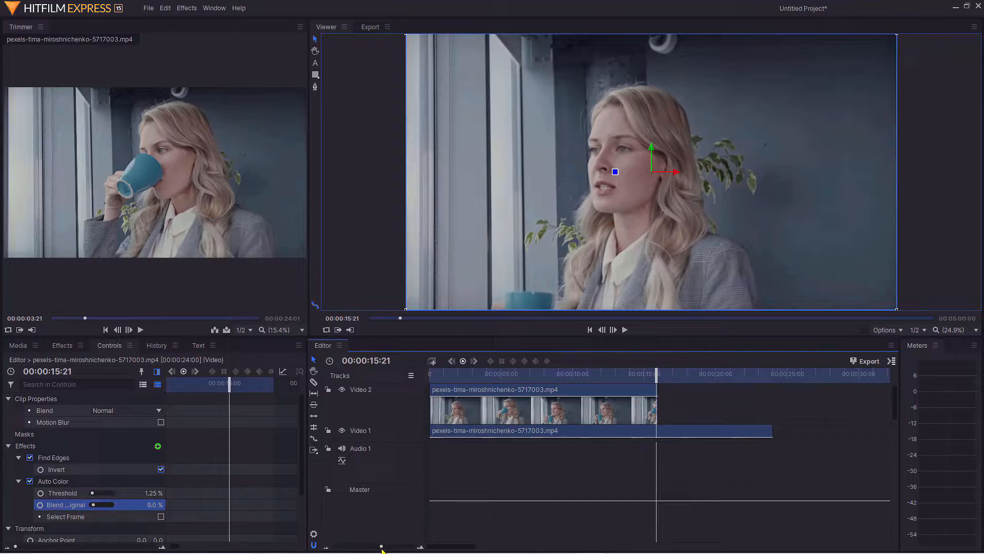
drag(381, 547, 394, 546)
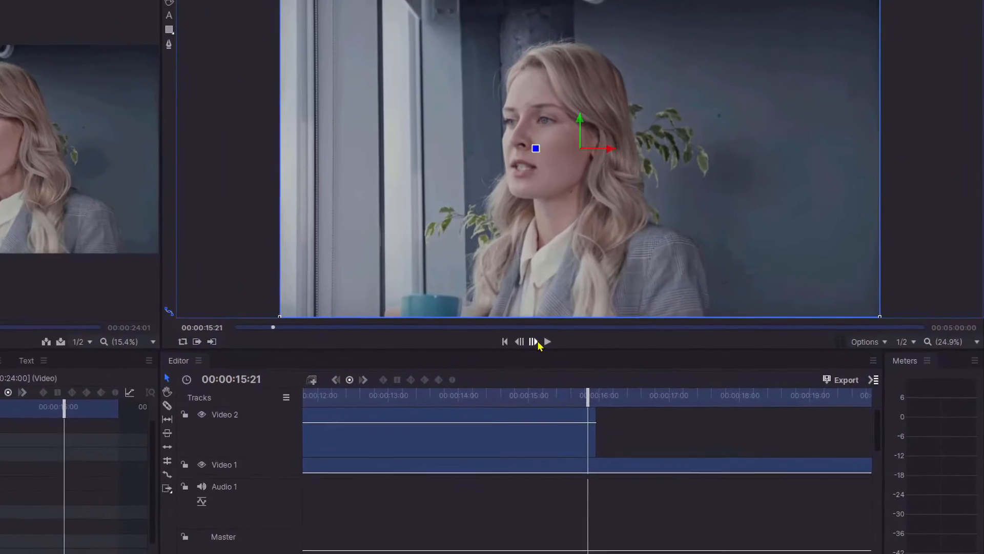
click(614, 329)
click(613, 329)
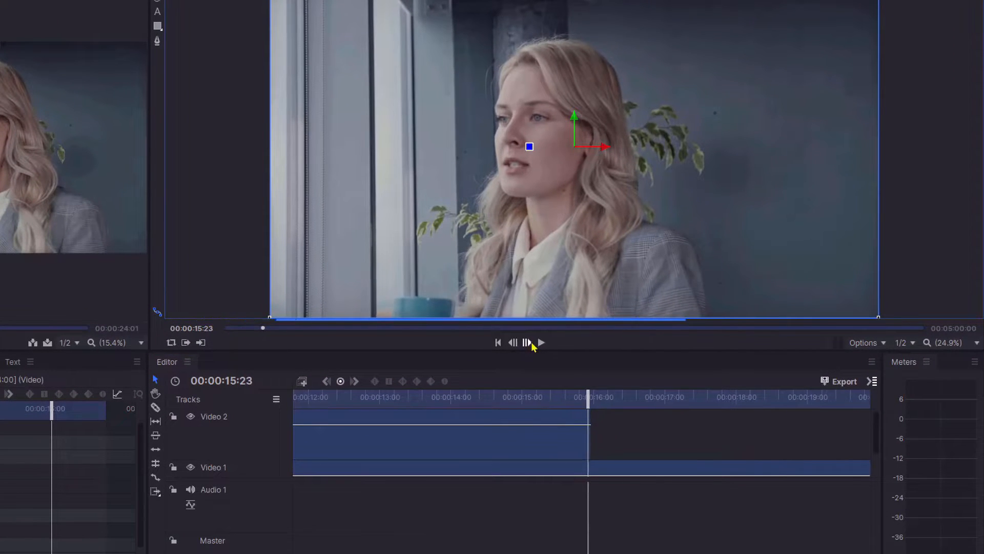
click(532, 344)
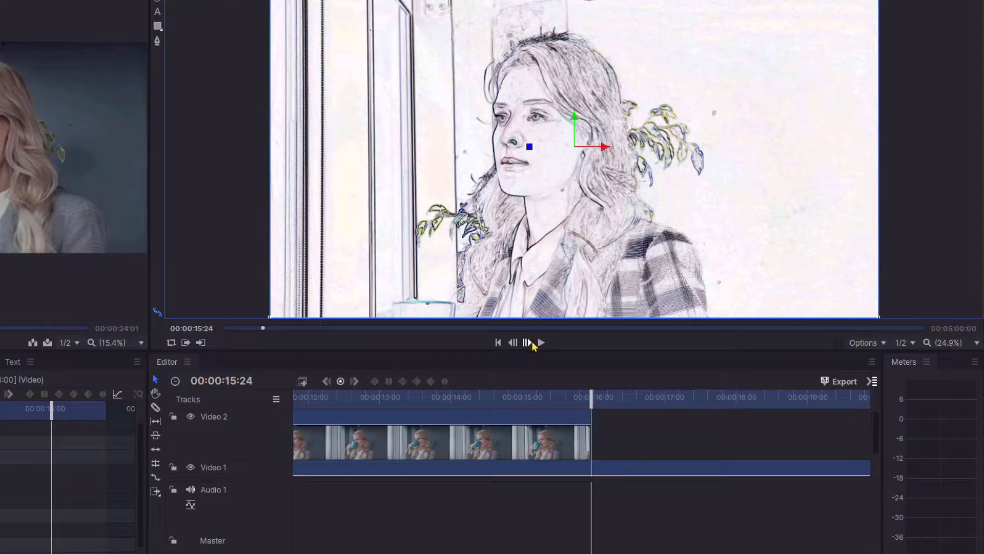
click(532, 344)
Slice the Video 1 clip at 00:00:16:00 and select the segment after the cut.
scroll(879, 438, down, 2)
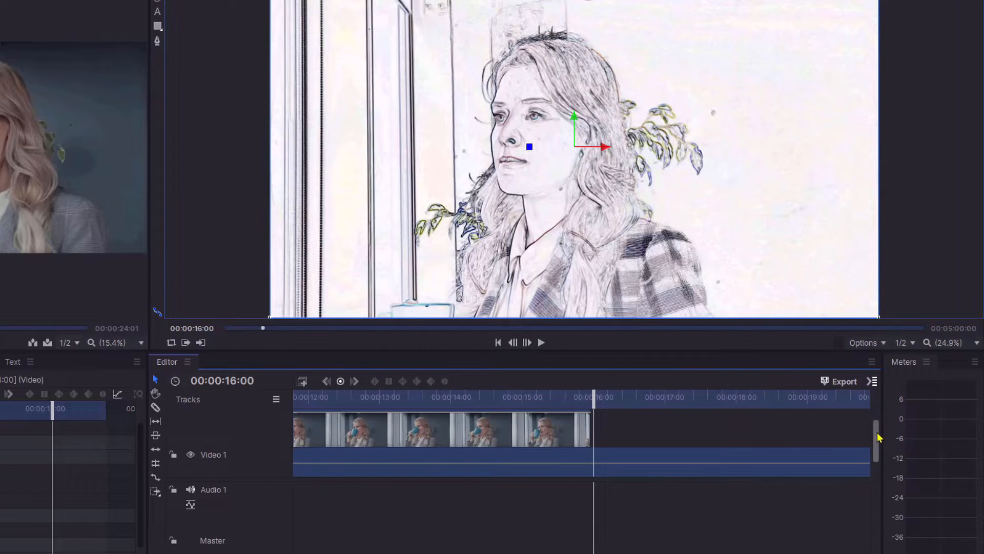
click(155, 408)
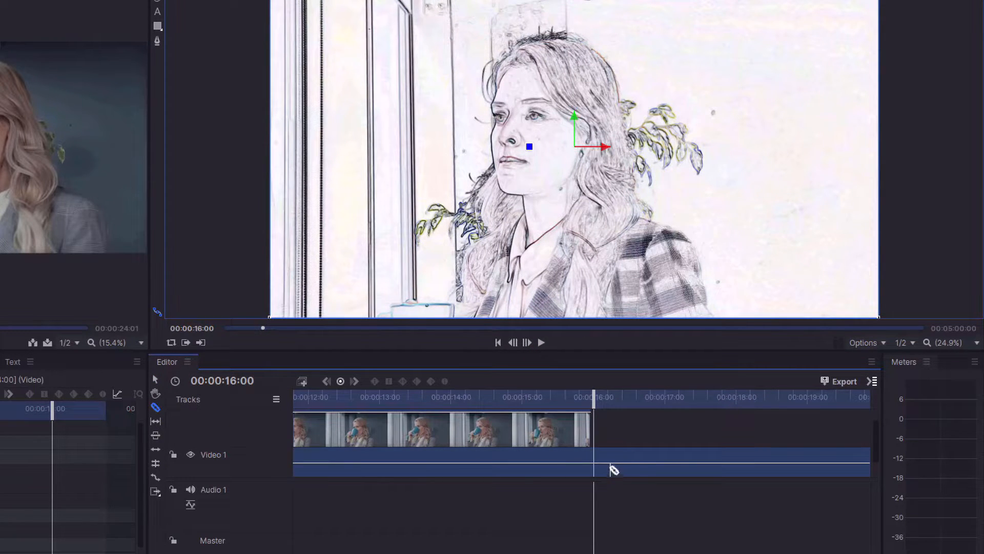
click(594, 455)
click(155, 379)
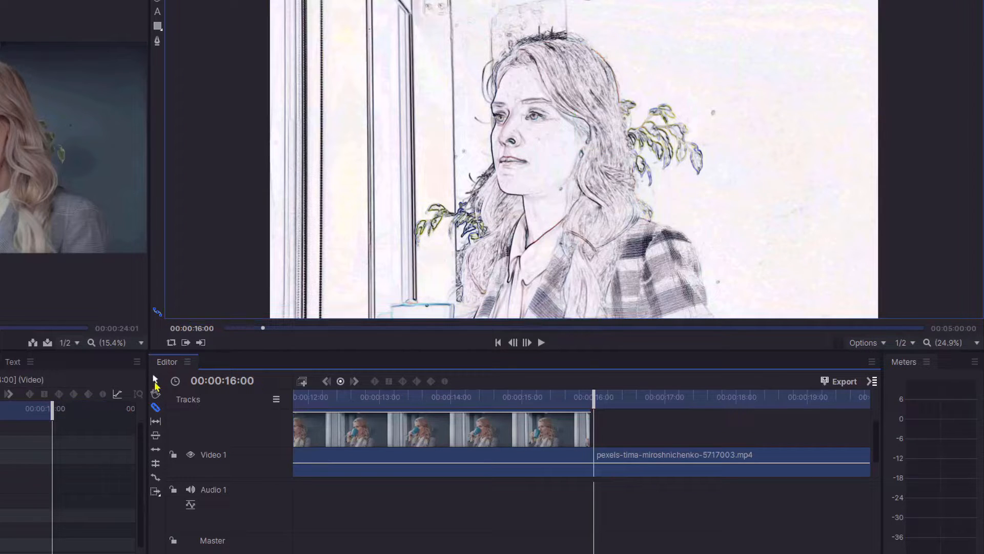
click(755, 458)
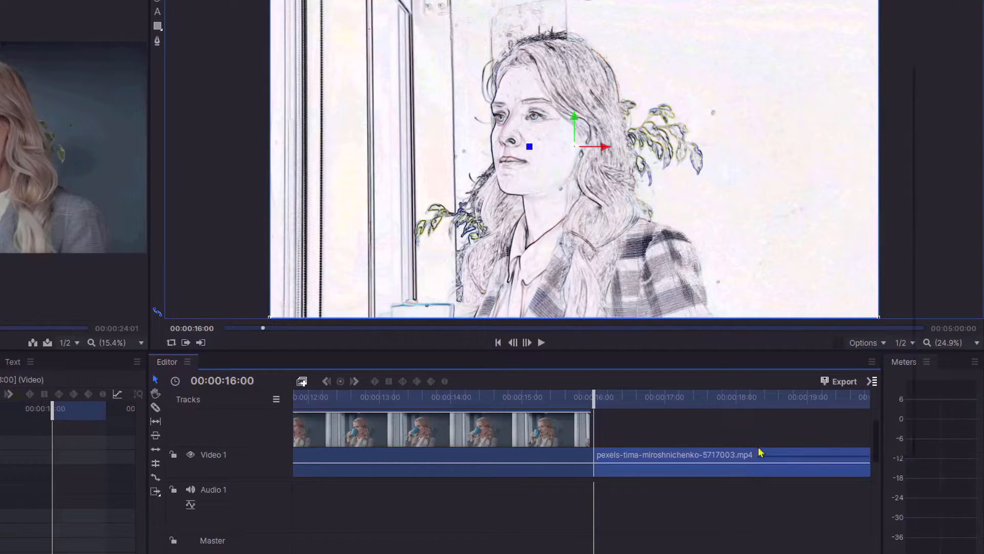
Delete the segment after the cut and slice the remaining Video 1 clip one frame earlier at 00:00:15:24.
right_click(755, 459)
click(769, 362)
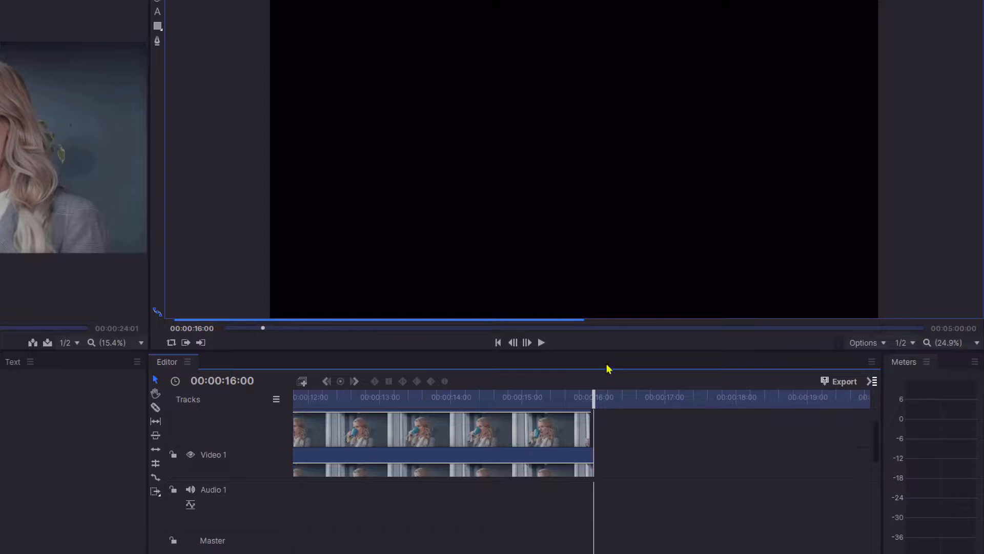
click(513, 342)
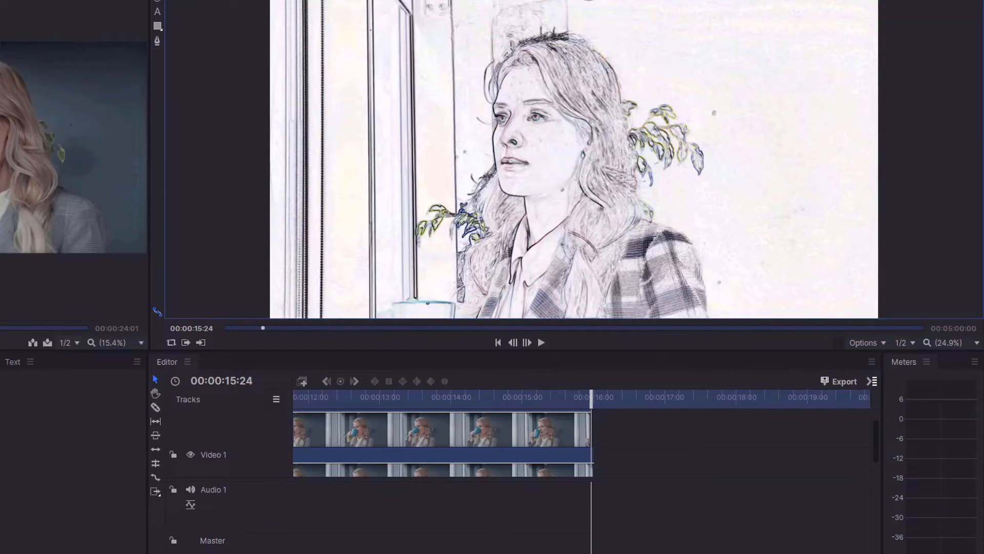
click(587, 441)
key(equal)
key(equal)
key(equal)
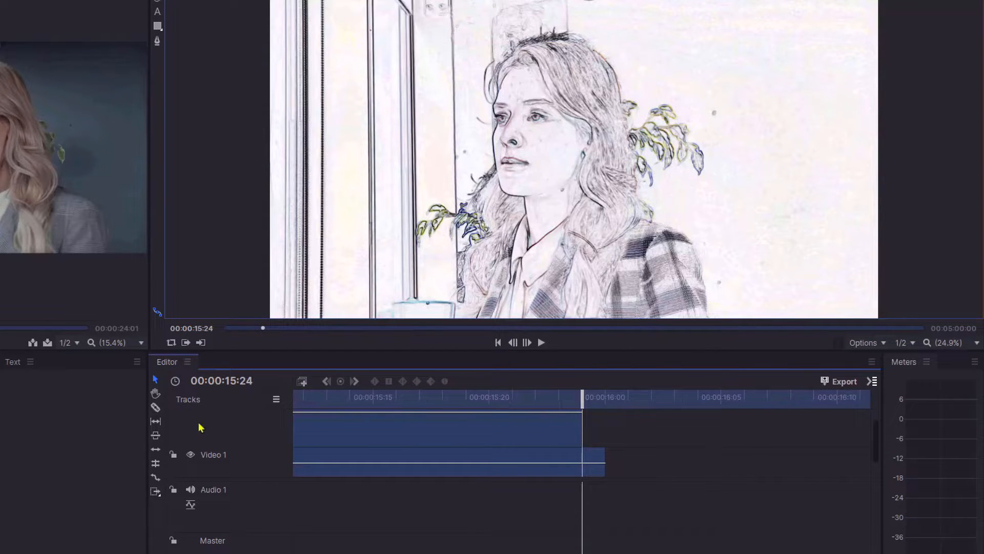
click(155, 408)
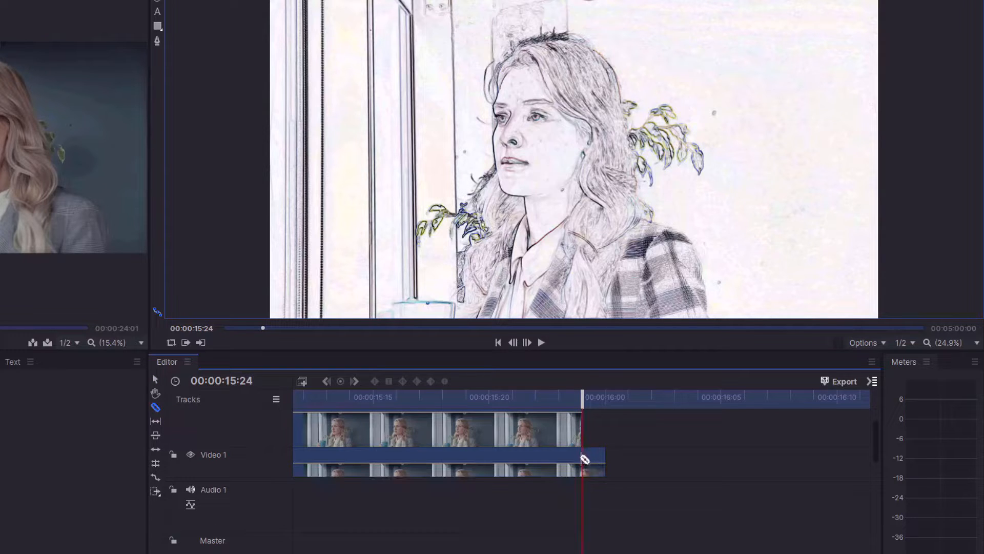
click(583, 460)
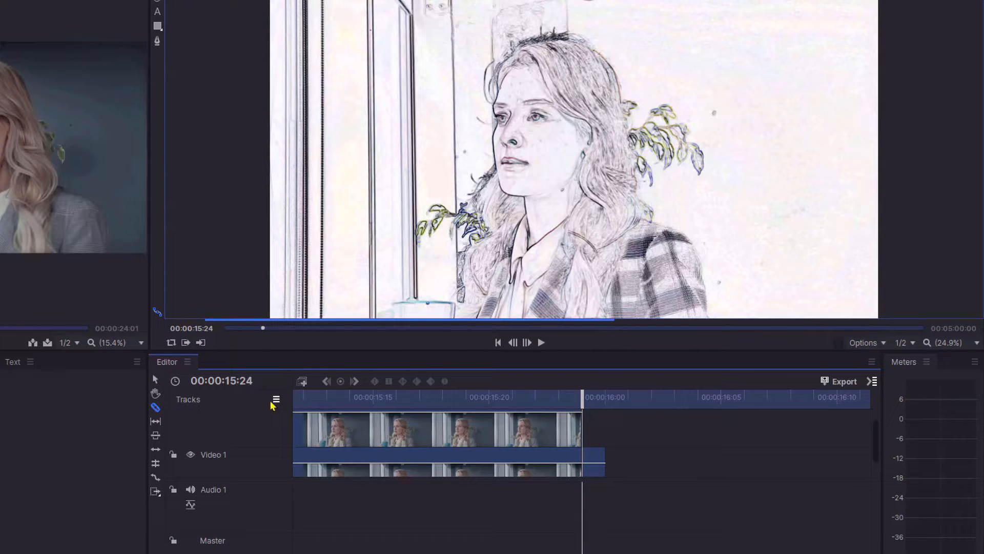
click(156, 380)
Rate-stretch the final one-frame segment of Video 1 so it ends around 00:00:17:05.
key(minus)
key(minus)
key(minus)
key(minus)
key(minus)
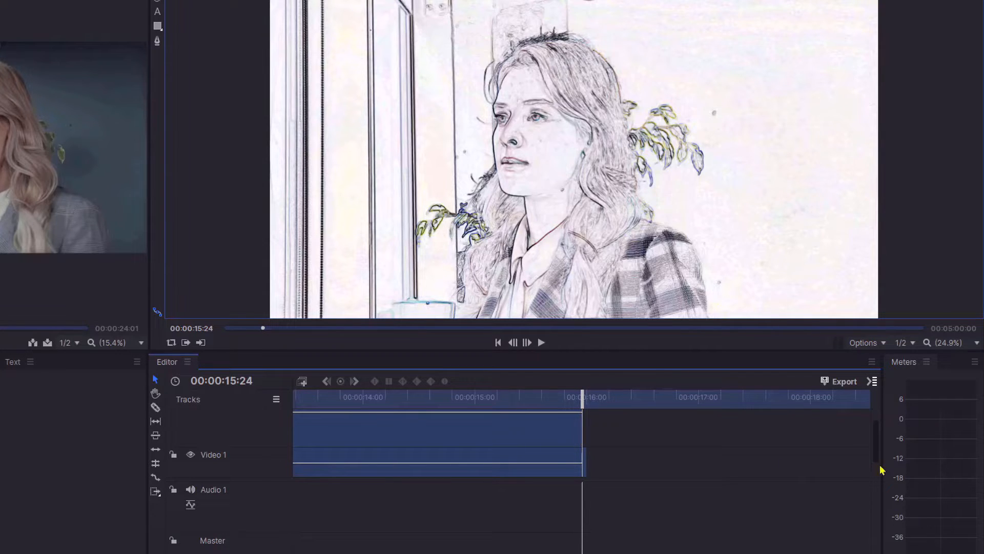
drag(877, 440, 876, 457)
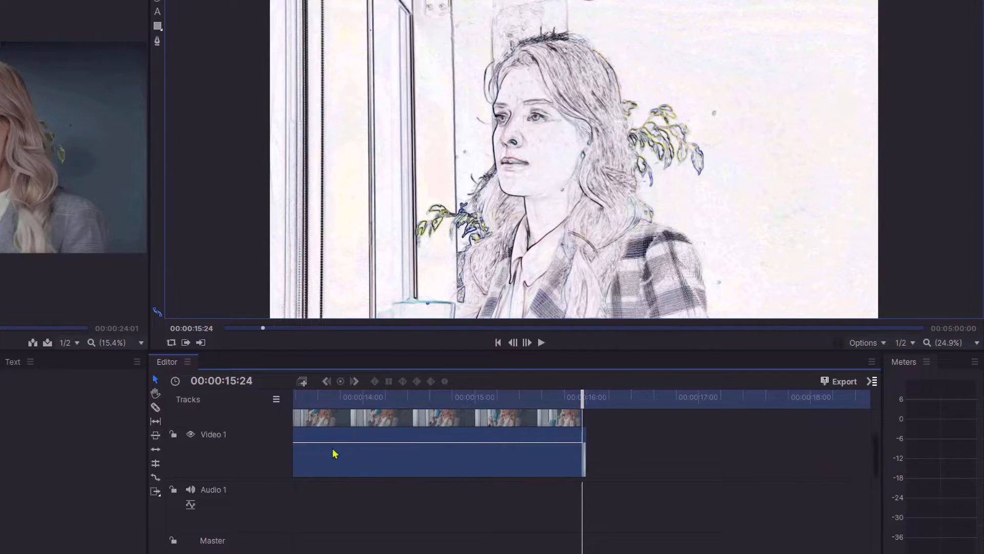
click(155, 477)
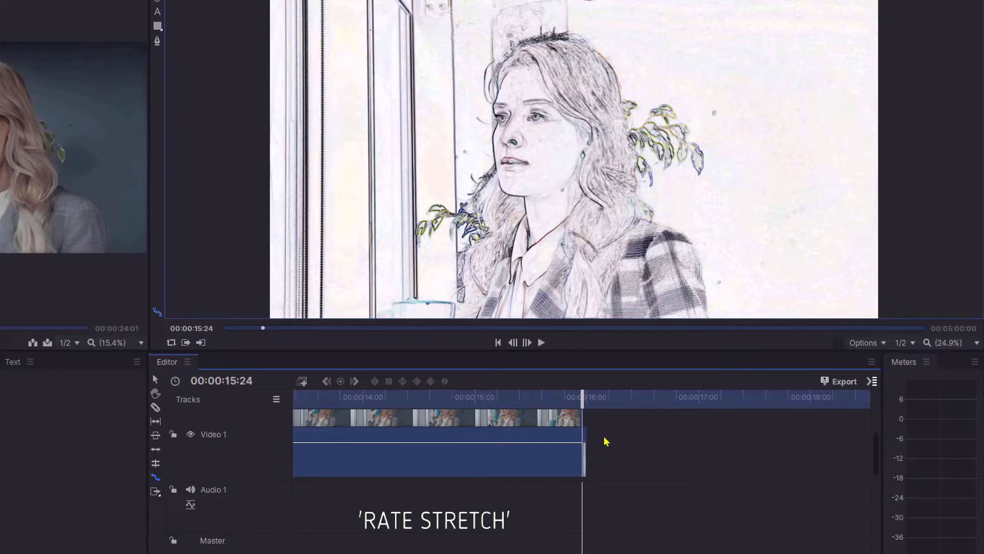
drag(588, 441, 720, 451)
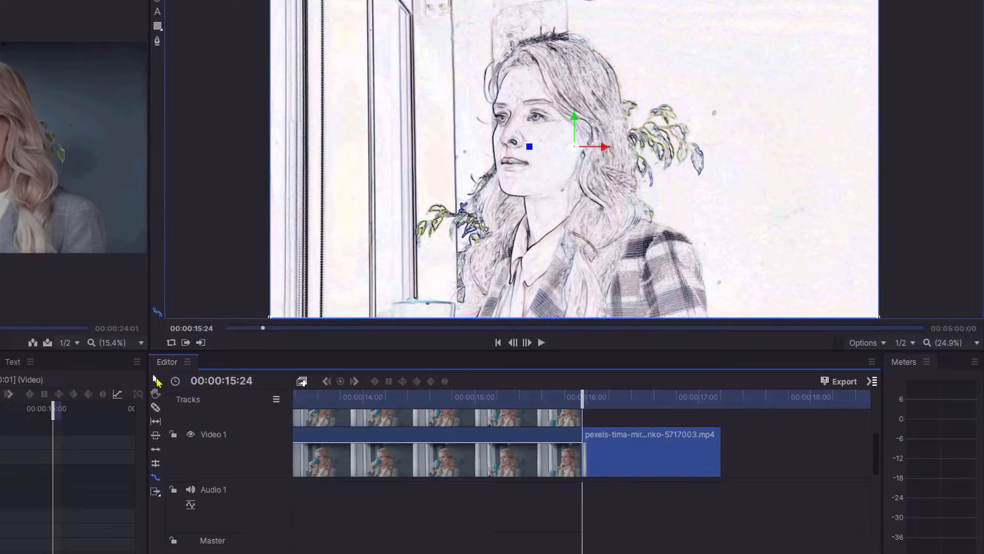
Apply an Additive Dissolve transition from Transitions - Video > Dissolve to the stretched segment on Video 1.
drag(876, 452, 878, 435)
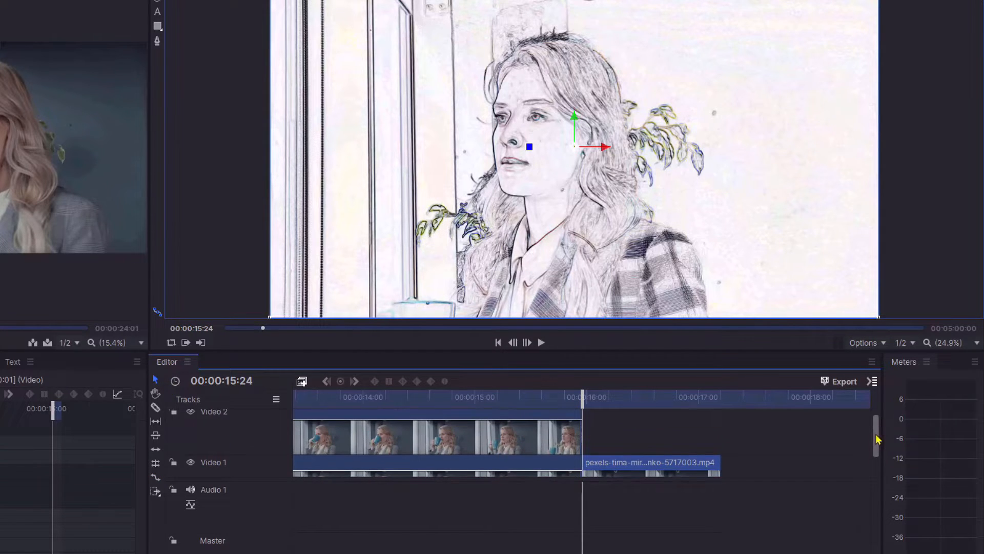
mouse_move(577, 396)
mouse_down()
mouse_move(518, 403)
mouse_move(626, 419)
mouse_move(555, 410)
mouse_up()
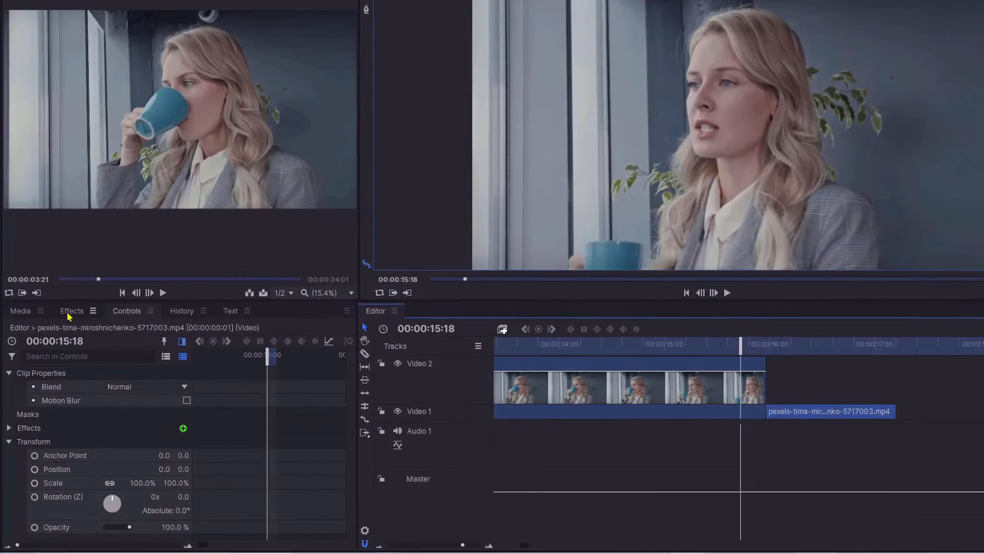
click(71, 312)
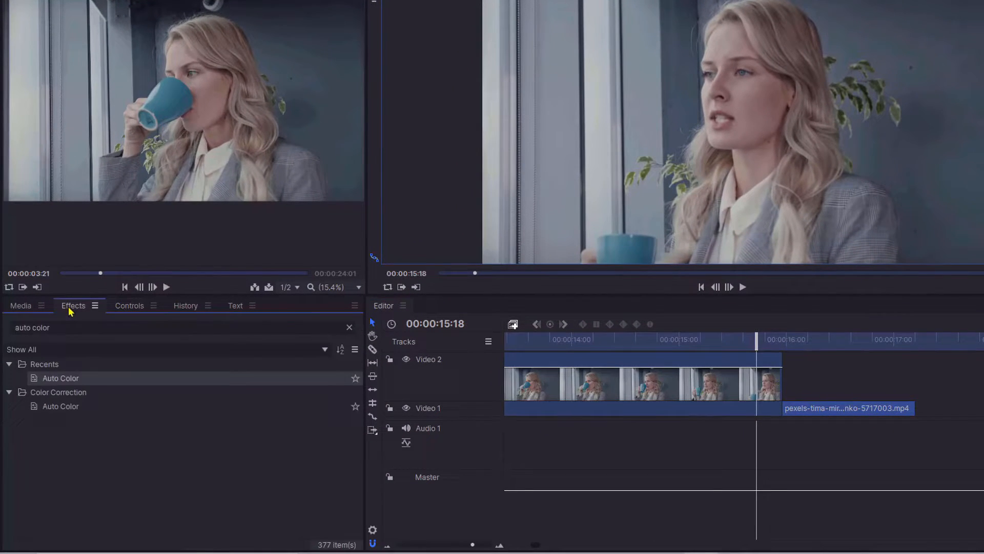
click(97, 327)
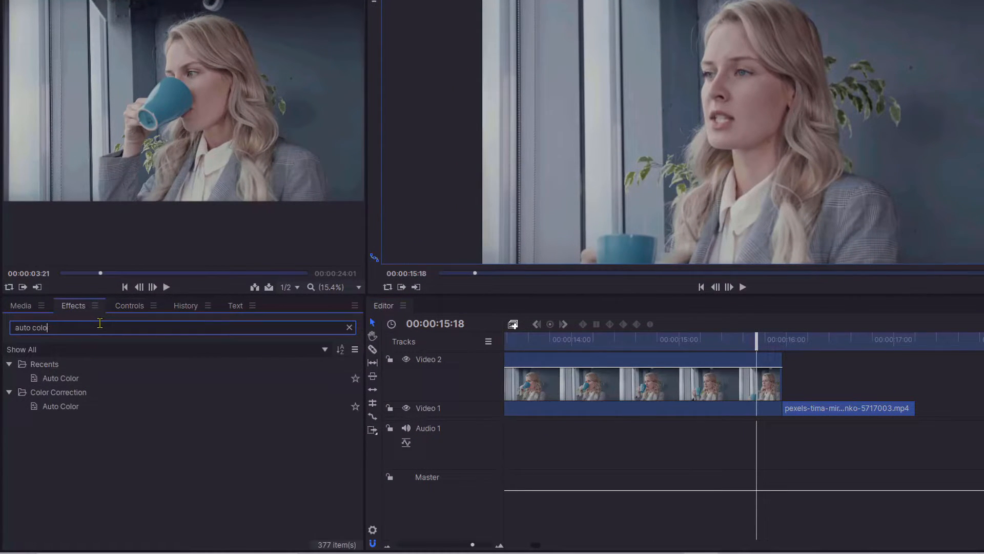
key(BackSpace)
key(BackSpace)
key(BackSpace)
key(BackSpace)
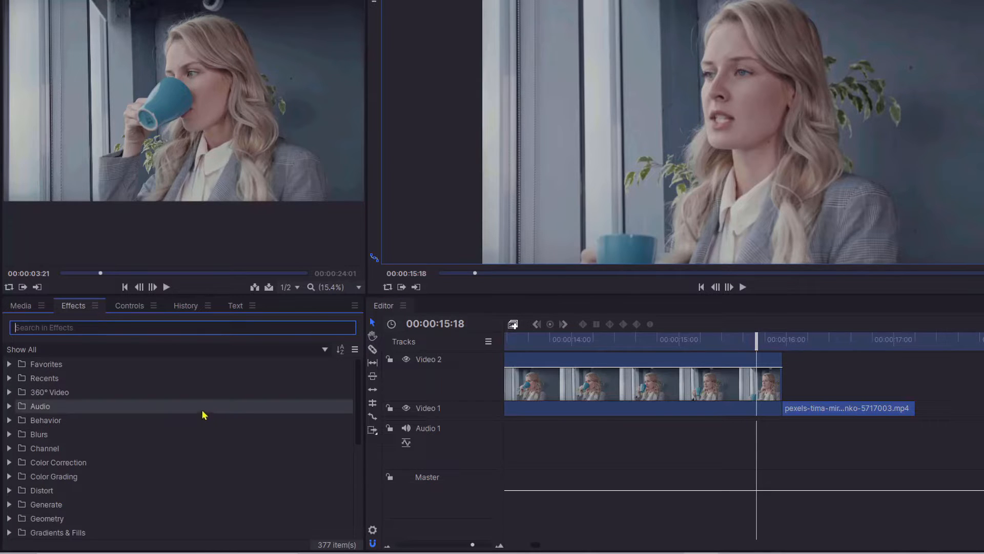
drag(358, 380, 337, 488)
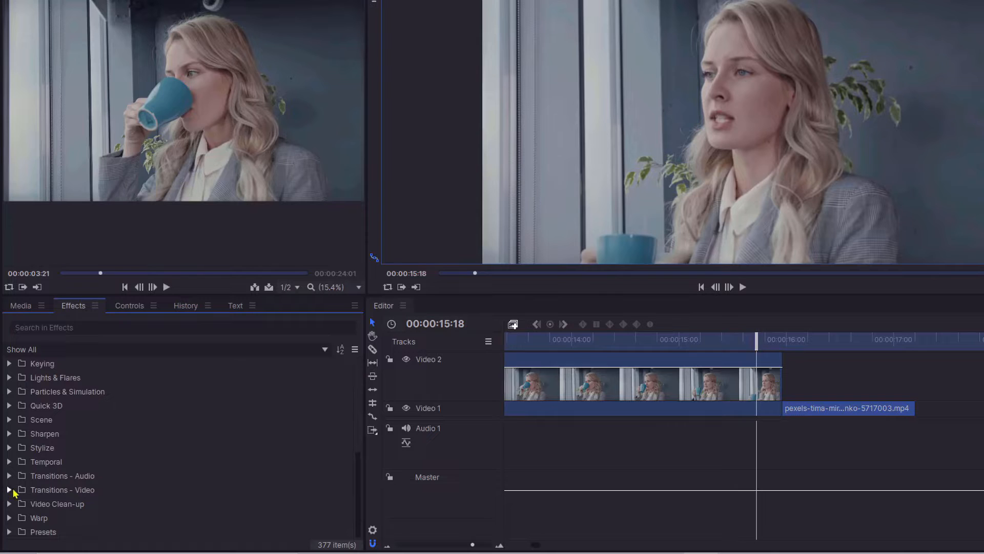
click(10, 490)
click(21, 504)
drag(57, 517, 887, 381)
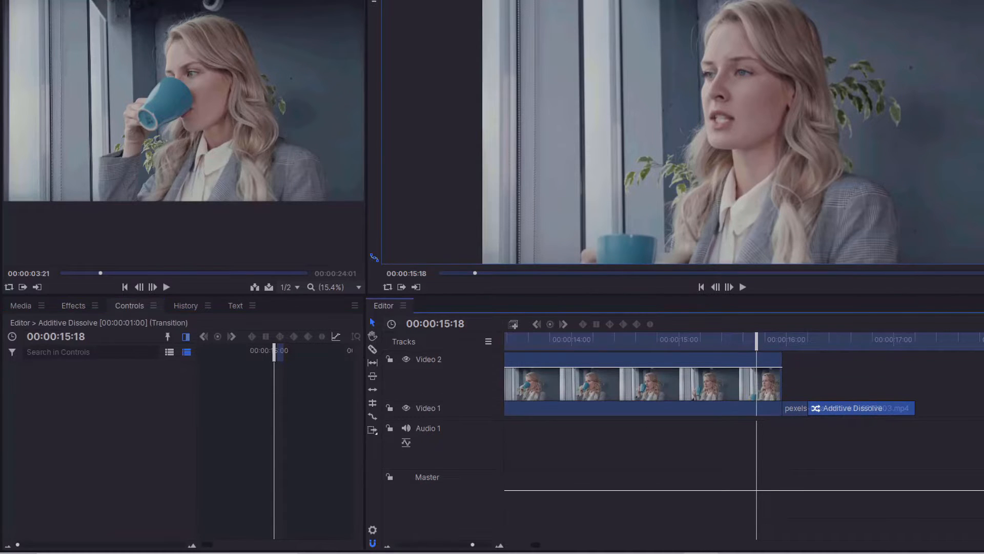
Apply an Additive Dissolve transition to the end of the Video 2 clip.
click(73, 306)
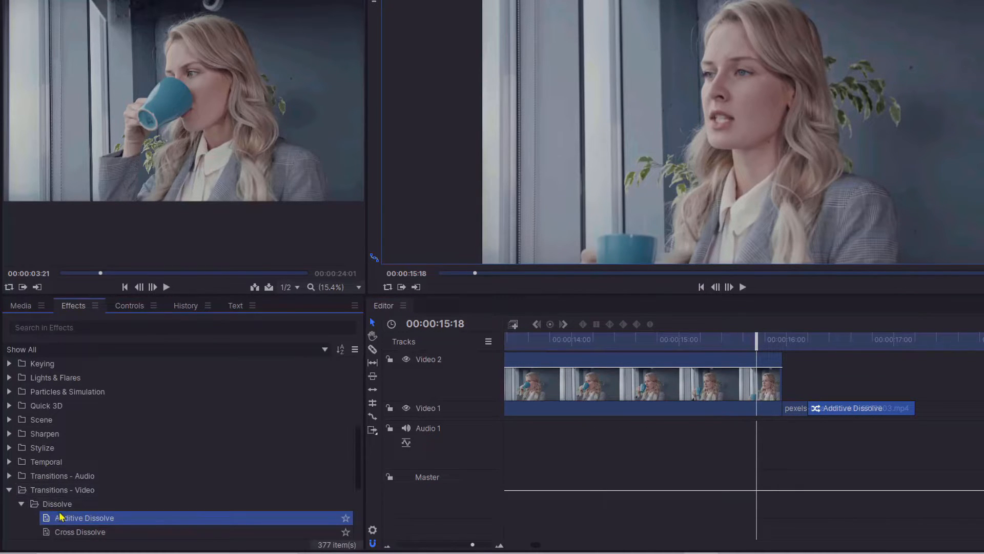
drag(60, 519, 687, 371)
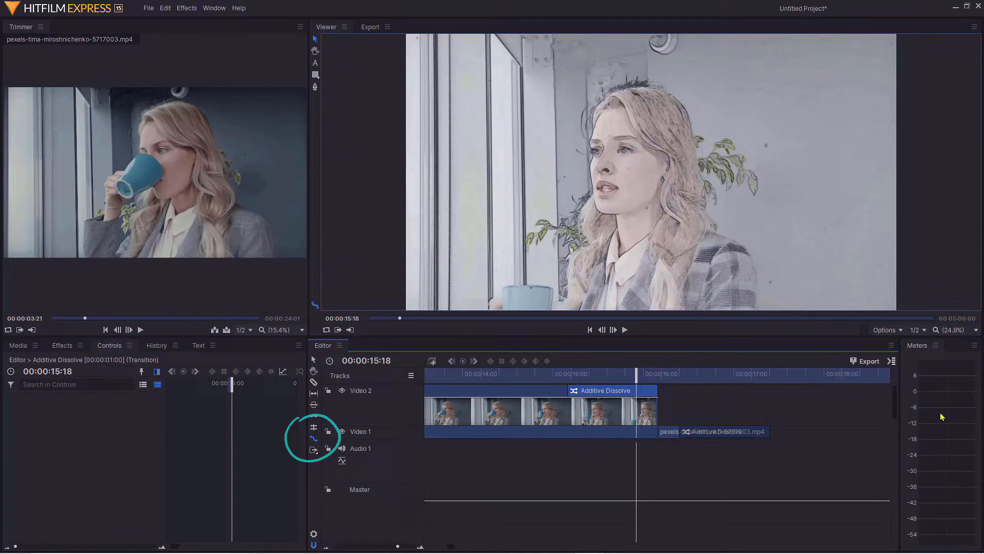
Rate-stretch the final Video 1 segment further to lengthen the held sketch frame.
drag(895, 405, 896, 421)
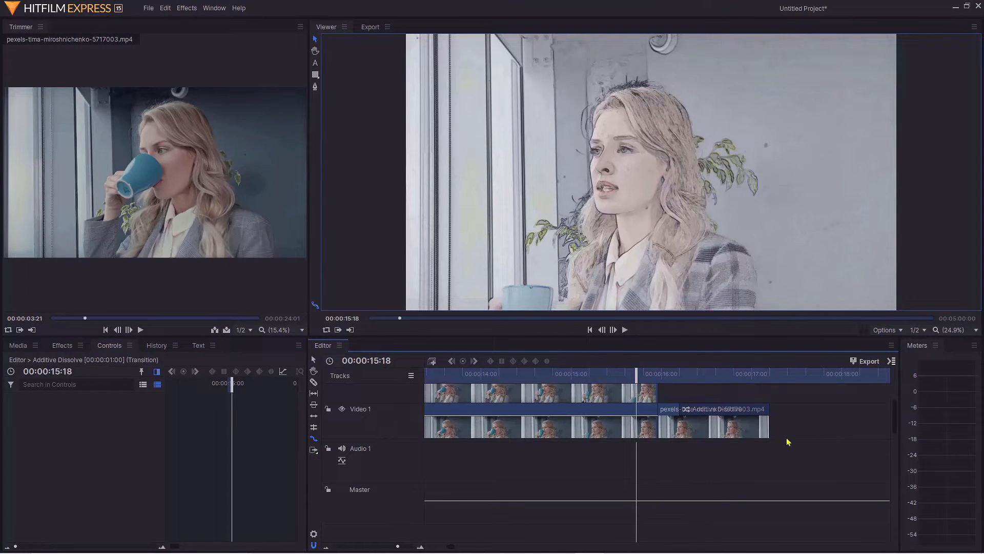
drag(773, 415, 849, 413)
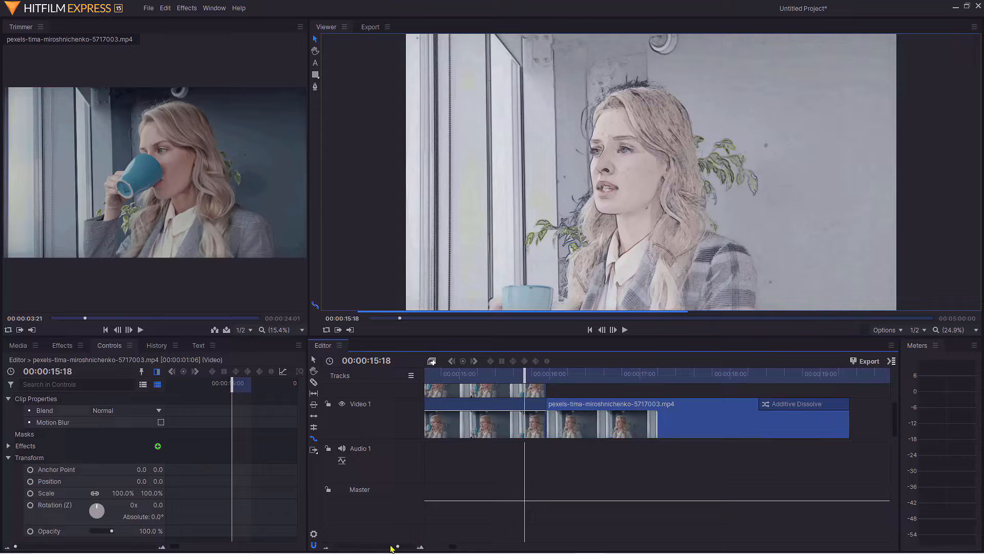
Play the sequence from about 00:00:08:04 to preview the sketch reveal.
scroll(391, 549, down, 3)
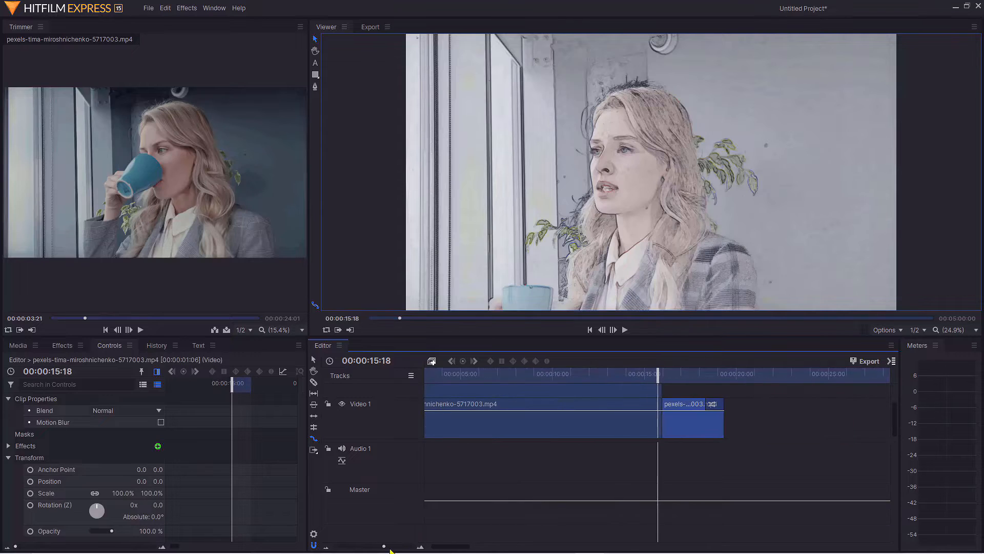
drag(382, 550, 376, 550)
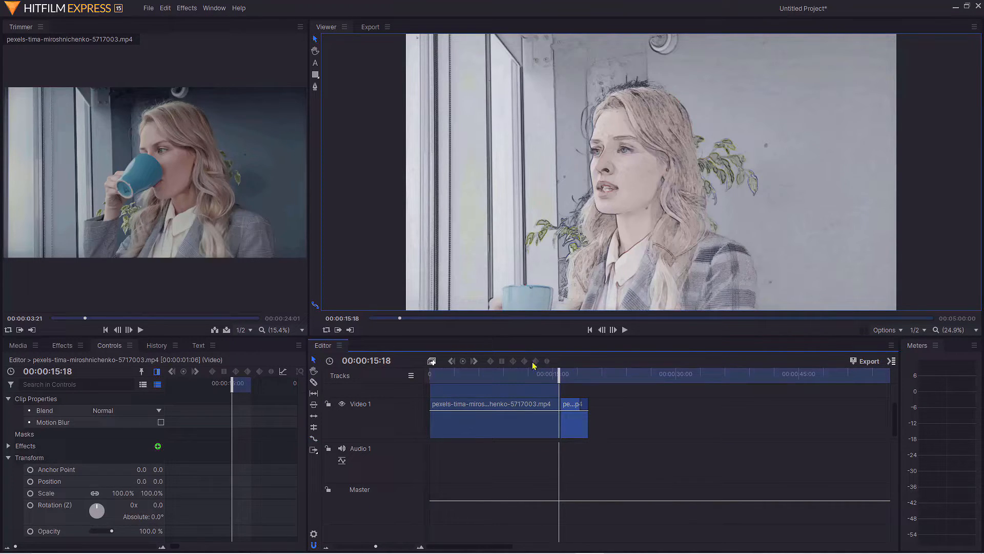
drag(561, 372, 494, 382)
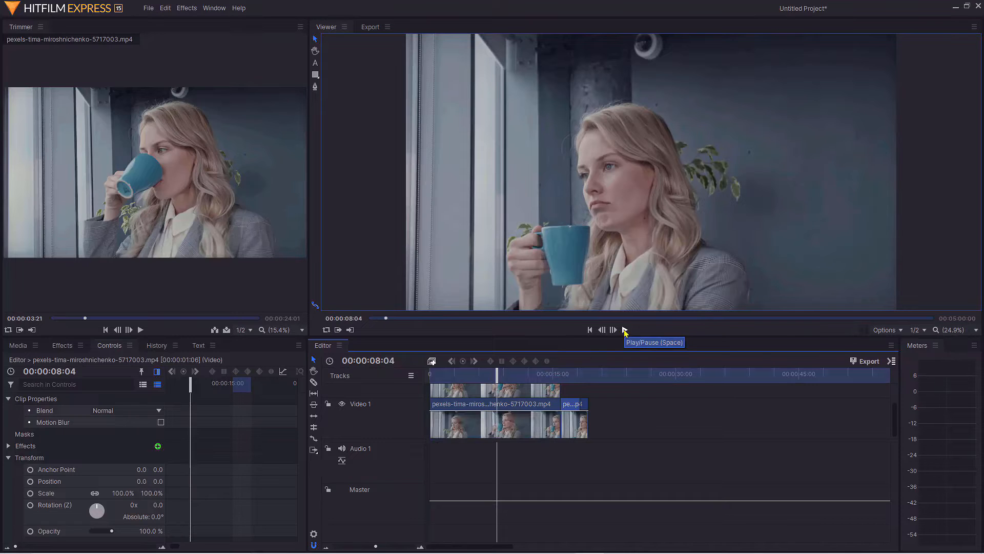
click(624, 330)
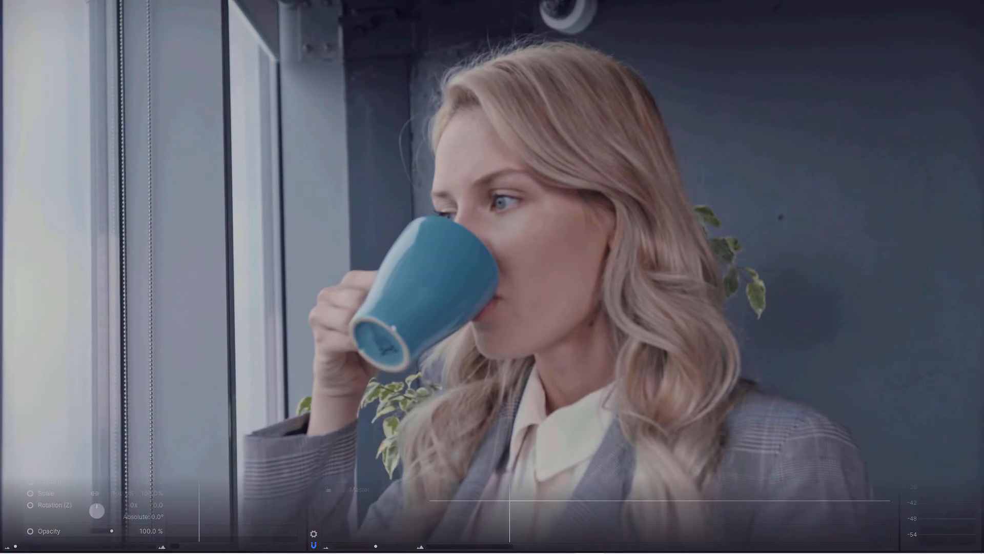